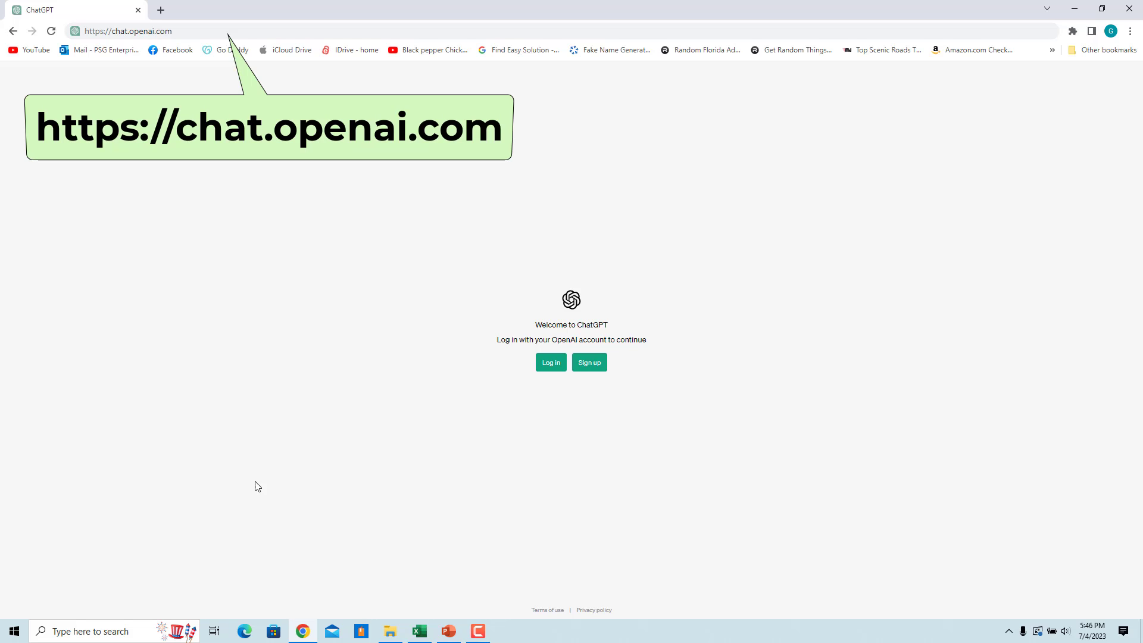
Go from the account sign-up page to the login page and sign in to ChatGPT with a Microsoft account
{"action": "left_click", "coordinate": [601, 370]}
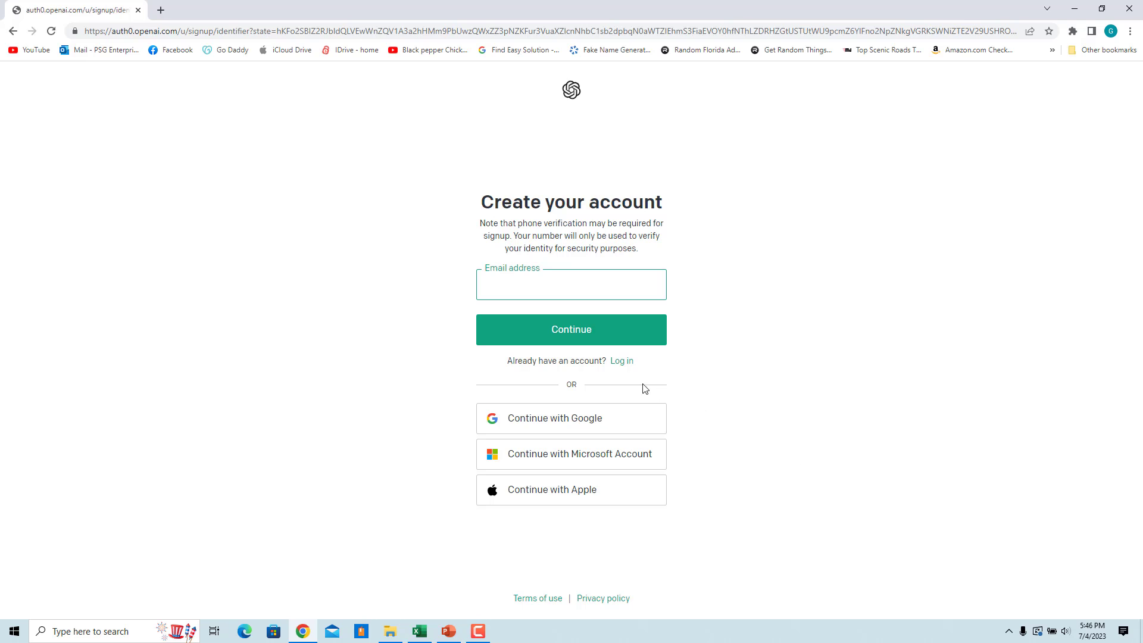
{"action": "left_click", "coordinate": [619, 368]}
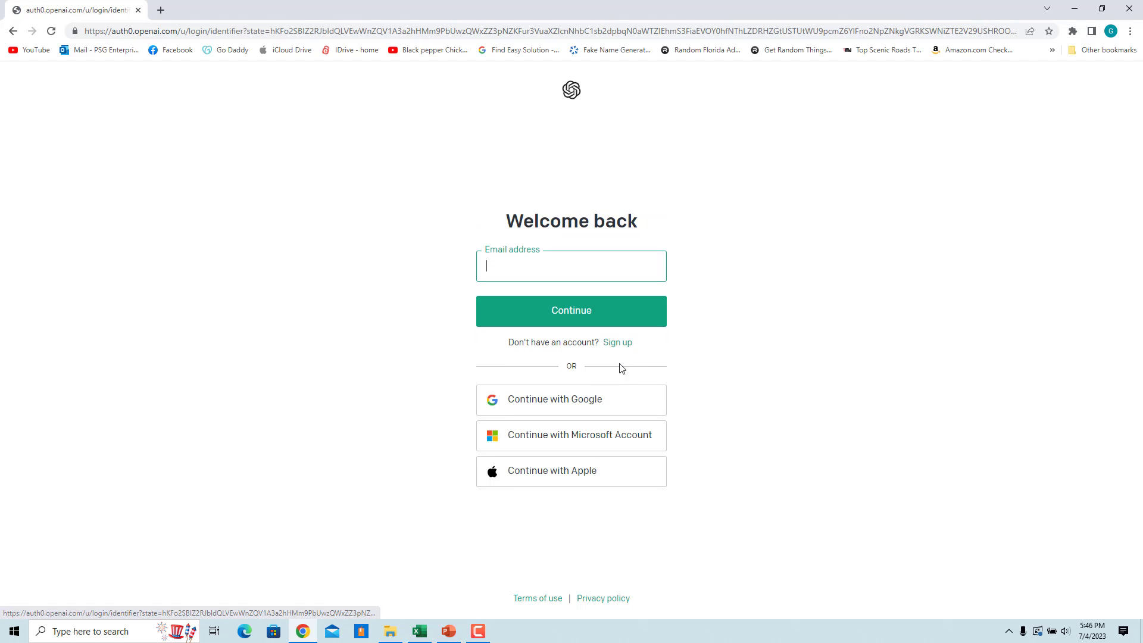
{"action": "left_click", "coordinate": [638, 439]}
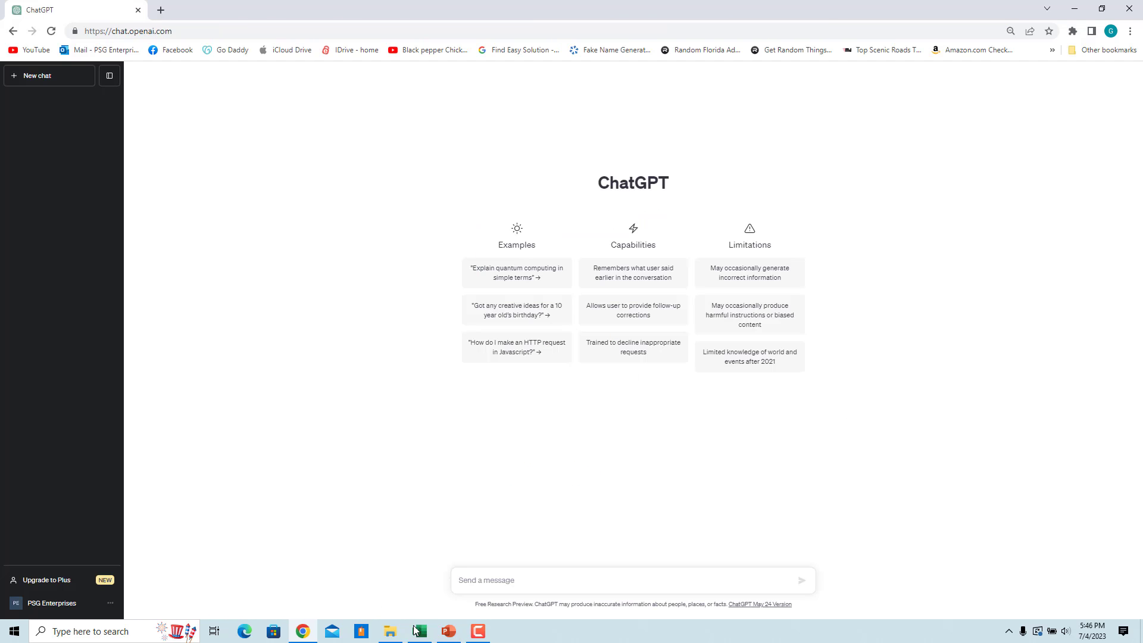
Check the sales and commission tables in the Excel workbook, and send ChatGPT the message "Excel VLOOKUP function"
{"action": "left_click", "coordinate": [416, 630]}
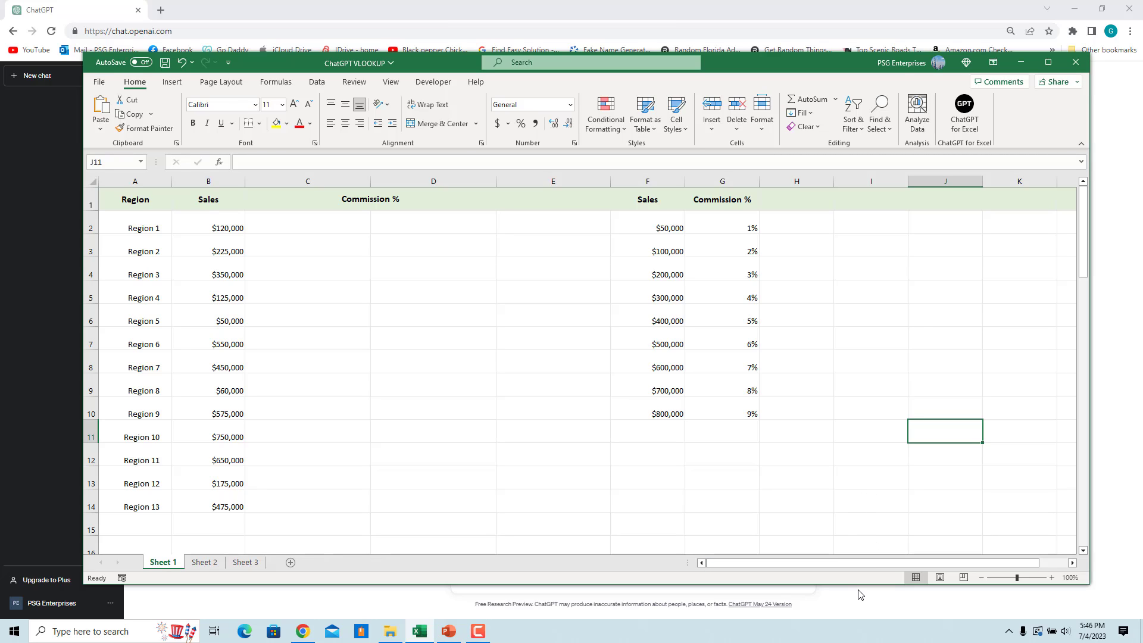
{"action": "left_click", "coordinate": [1021, 63]}
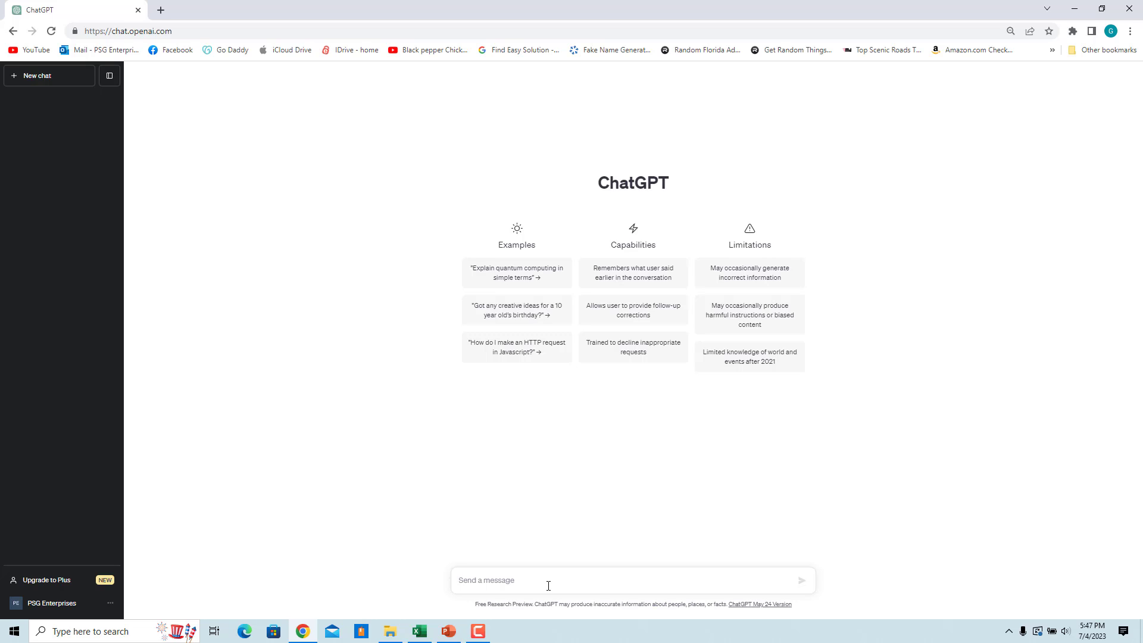
{"action": "type", "text": "Excel VLOOKUP function"}
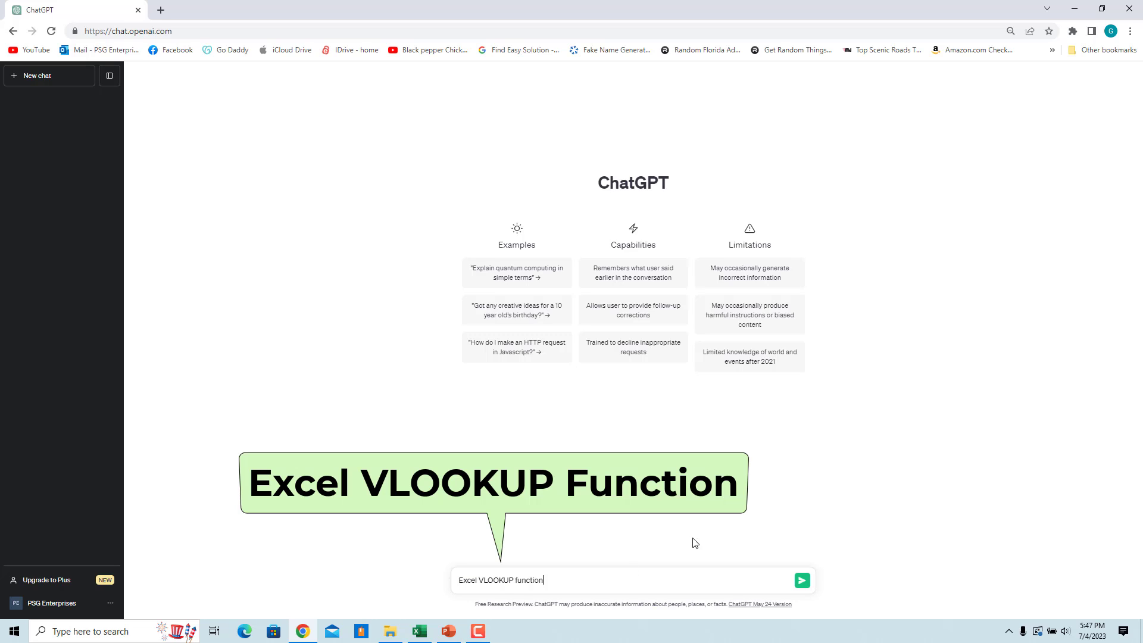
{"action": "left_click", "coordinate": [802, 581]}
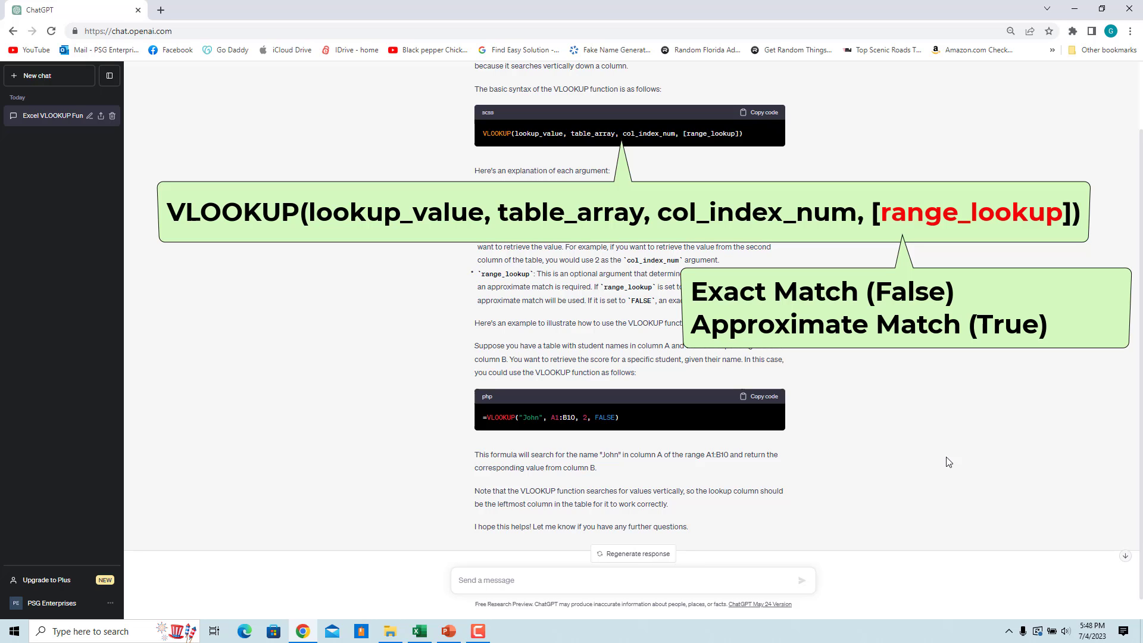
Ask ChatGPT for an Excel VLOOKUP formula that looks up B2 in the range F2:G10 and returns the value in Column 2
{"action": "key", "text": "alt+Tab"}
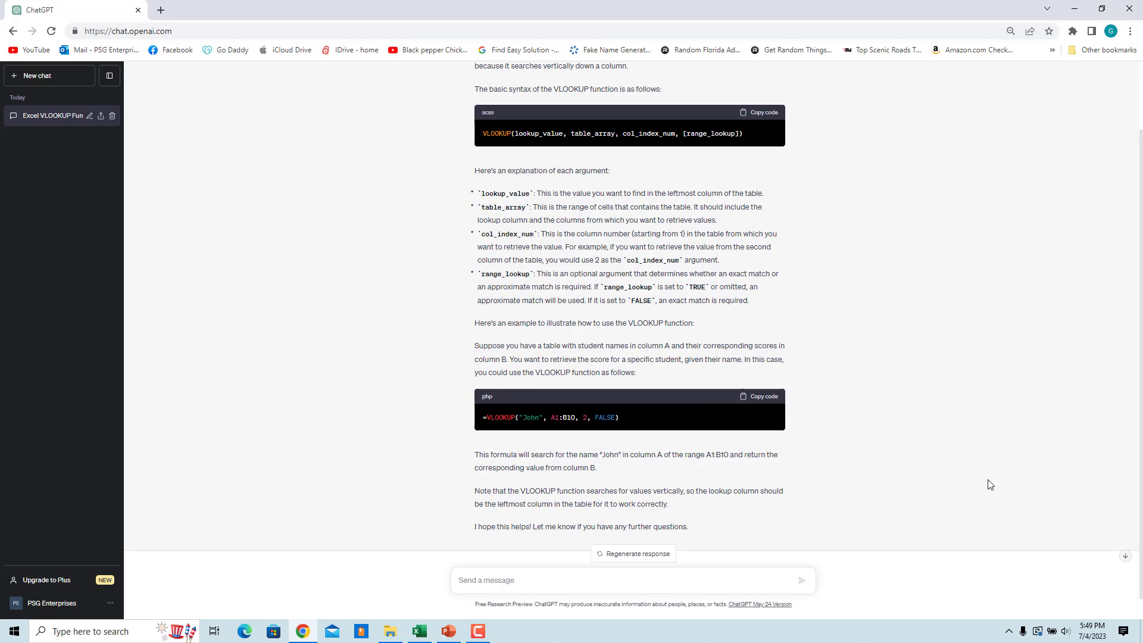
{"action": "left_click", "coordinate": [560, 575]}
{"action": "type", "text": "Generate an Excel Formula using VLOOKUP to lookup for the value in B2 in the range F2:G10 and return the value in Column 2"}
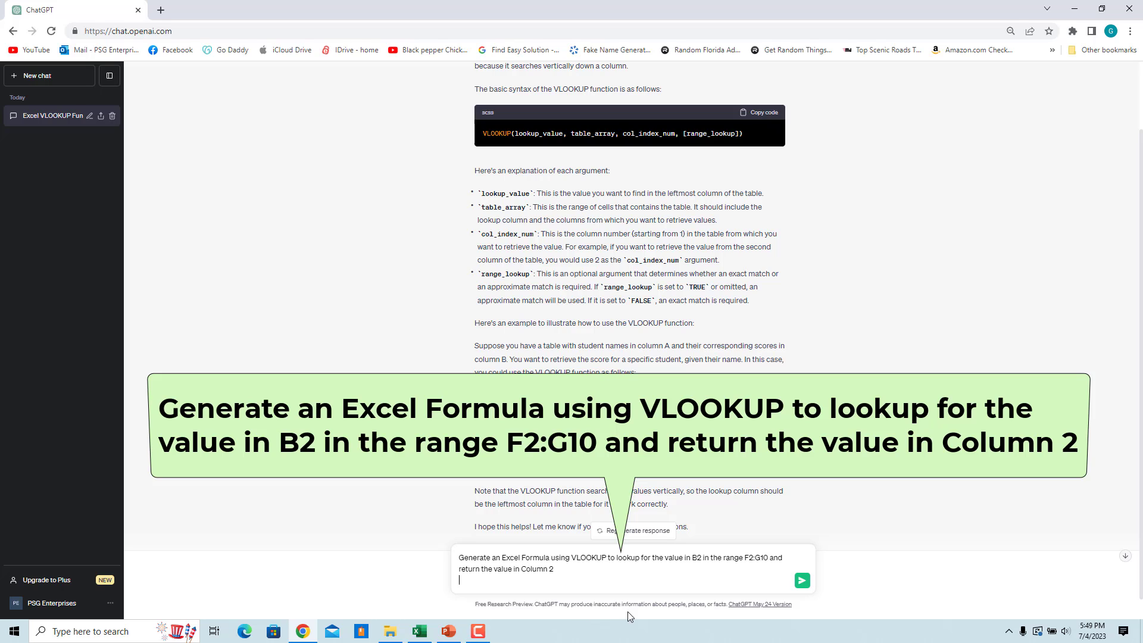
{"action": "left_click", "coordinate": [802, 580]}
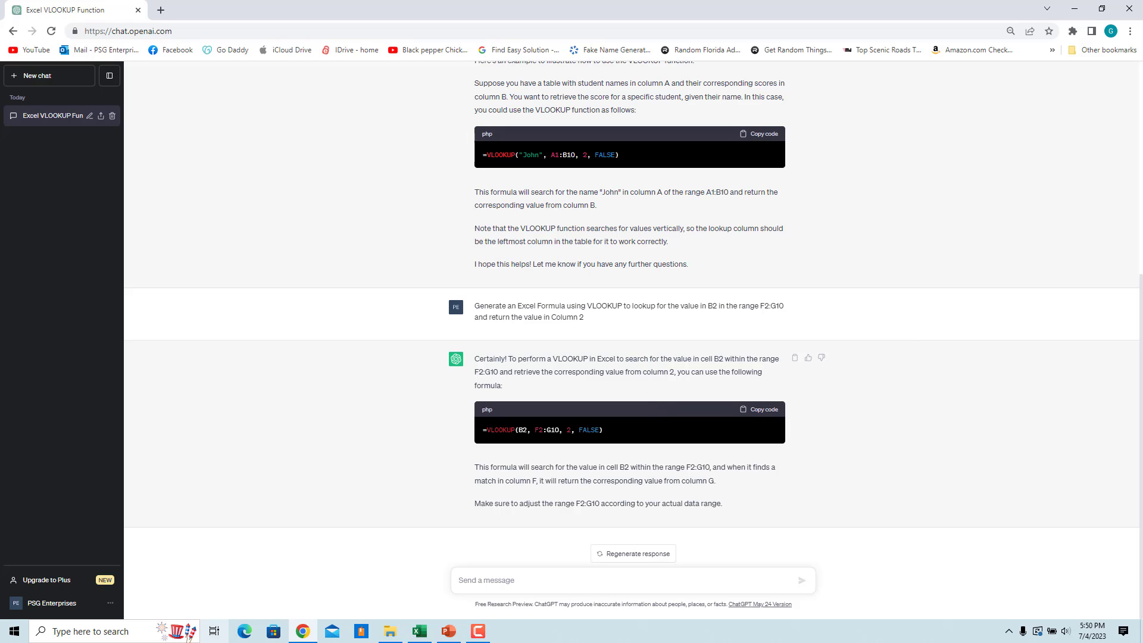
Send the follow-up requests "Make the range absolute" and "Return an approximate match" to refine the formula
{"action": "type", "text": "Make the range "}
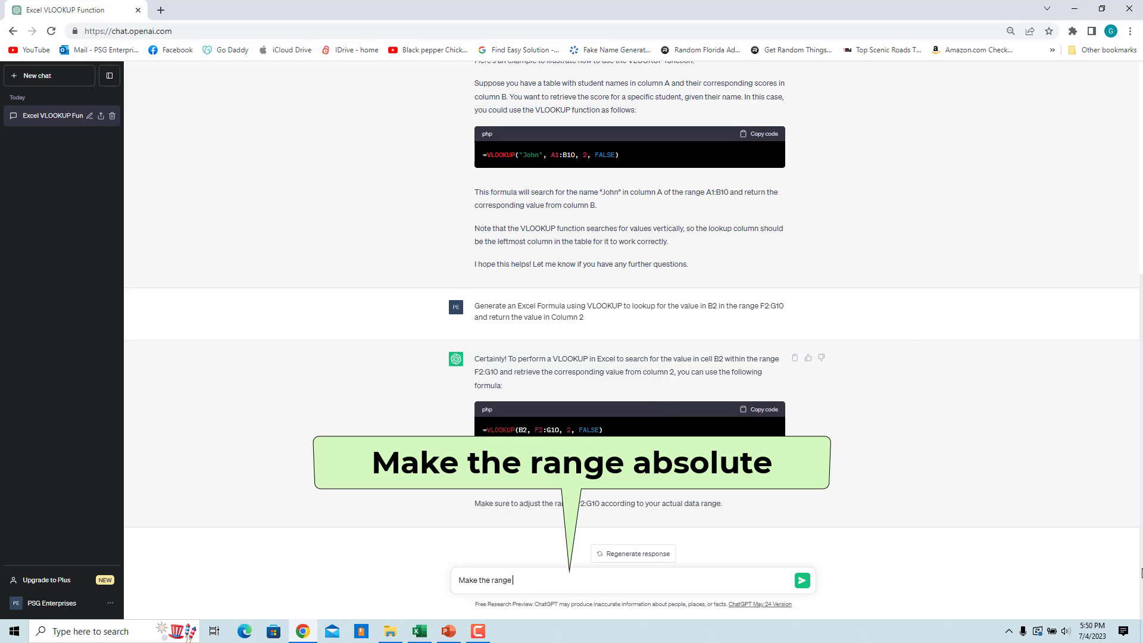
{"action": "type", "text": "absolute"}
{"action": "left_click", "coordinate": [802, 581]}
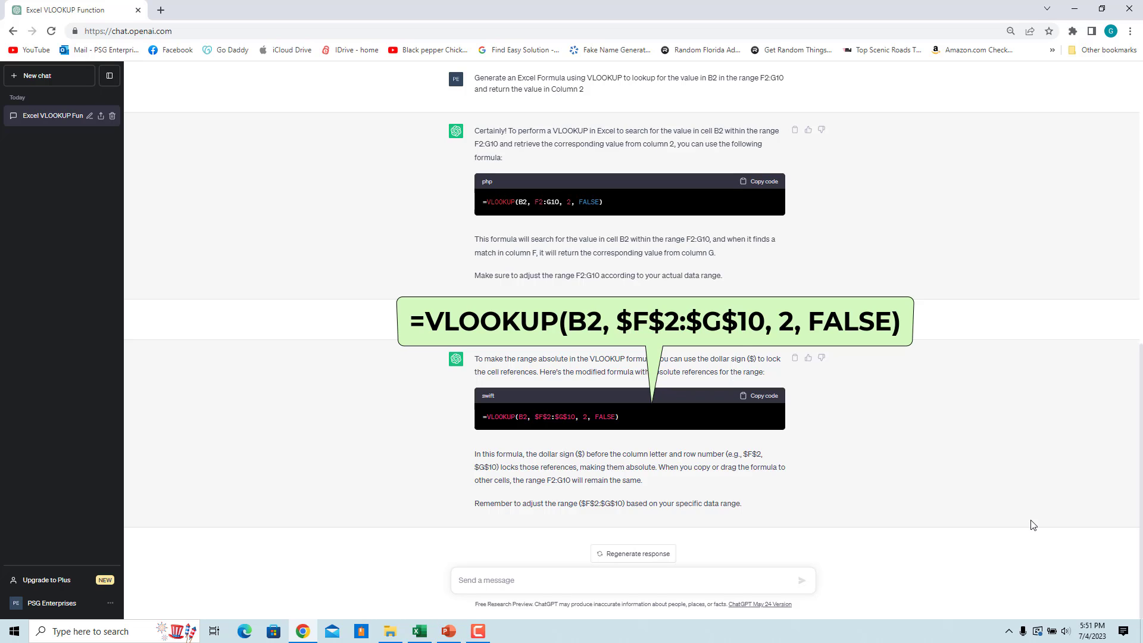
{"action": "type", "text": "Return an approximate match"}
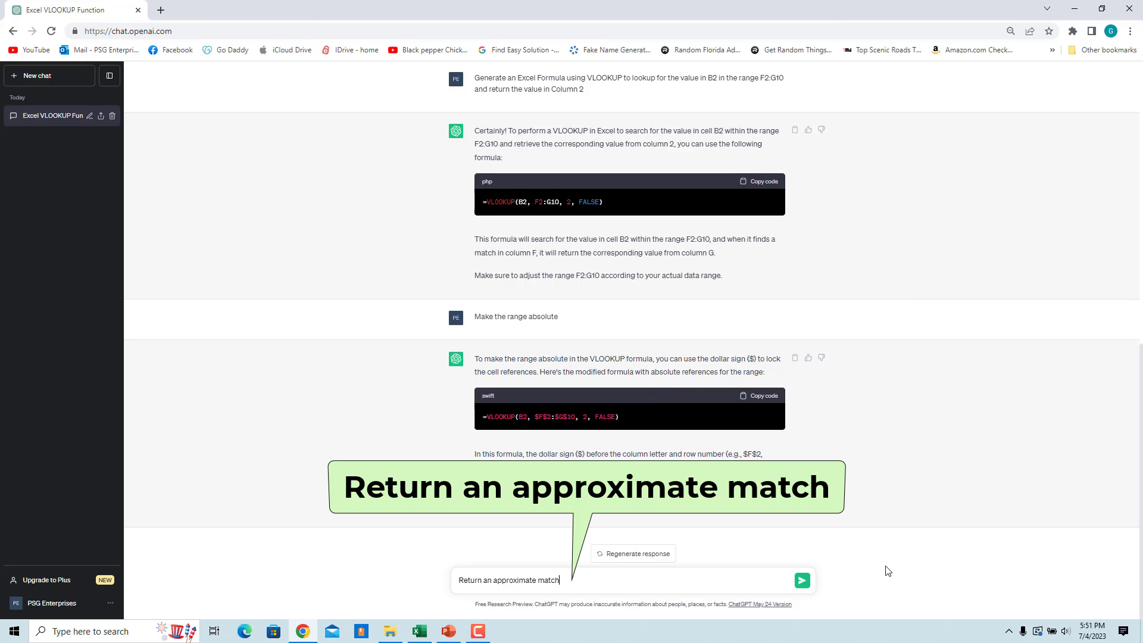
{"action": "key", "text": "Return"}
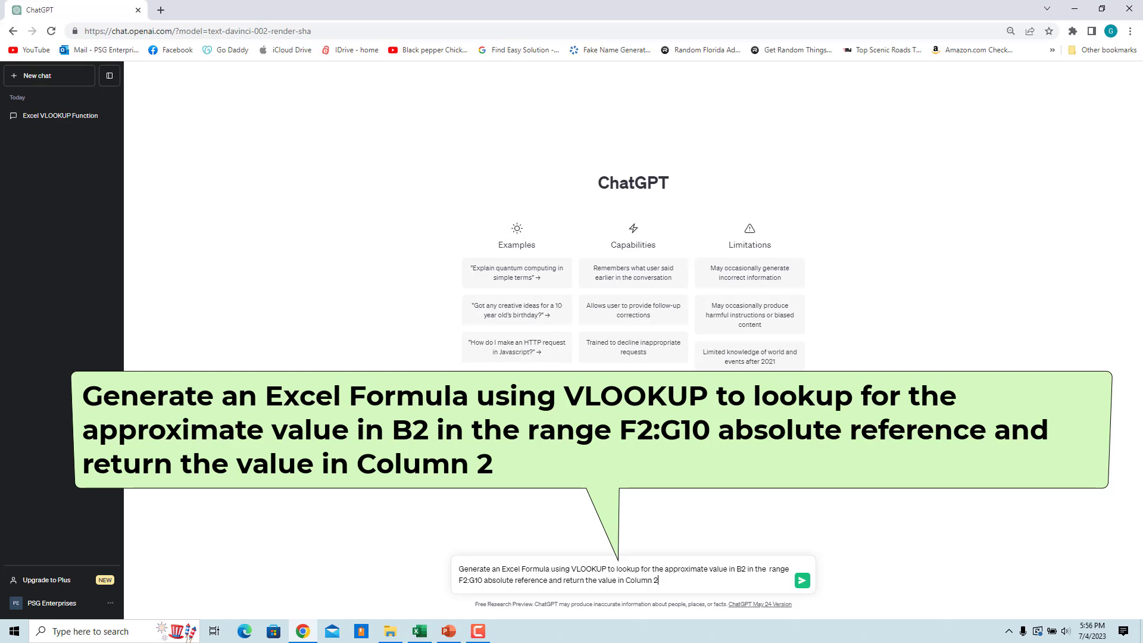
Request a VLOOKUP formula for the approximate value in B2, absolute range F2:G10, returning Column 2, and copy the generated formula
{"action": "left_click", "coordinate": [803, 580]}
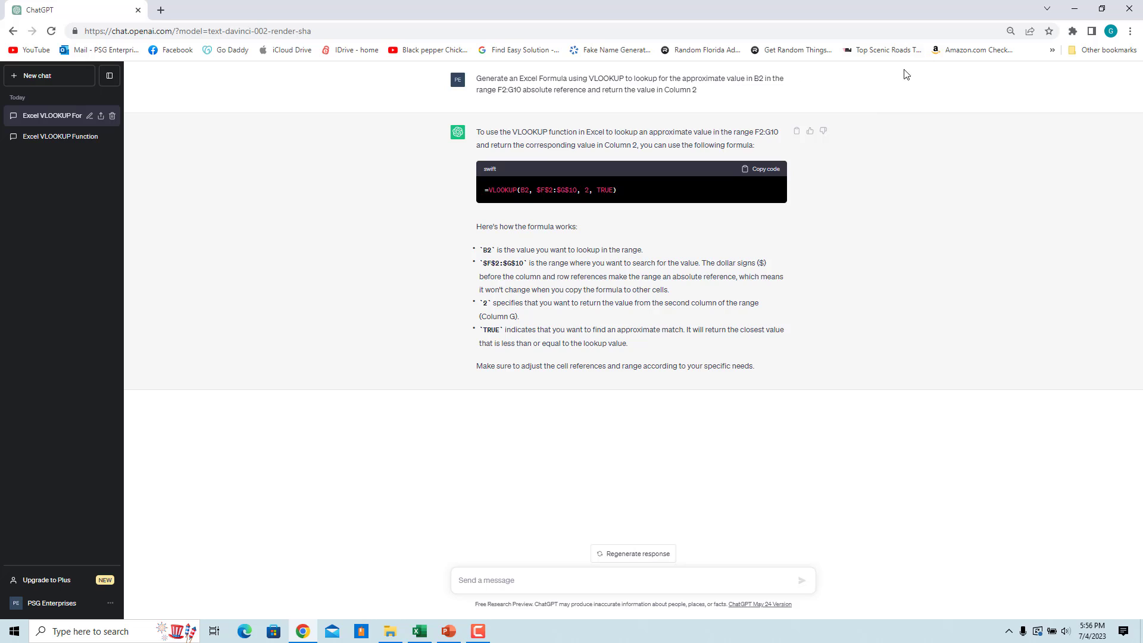
{"action": "left_click", "coordinate": [765, 169]}
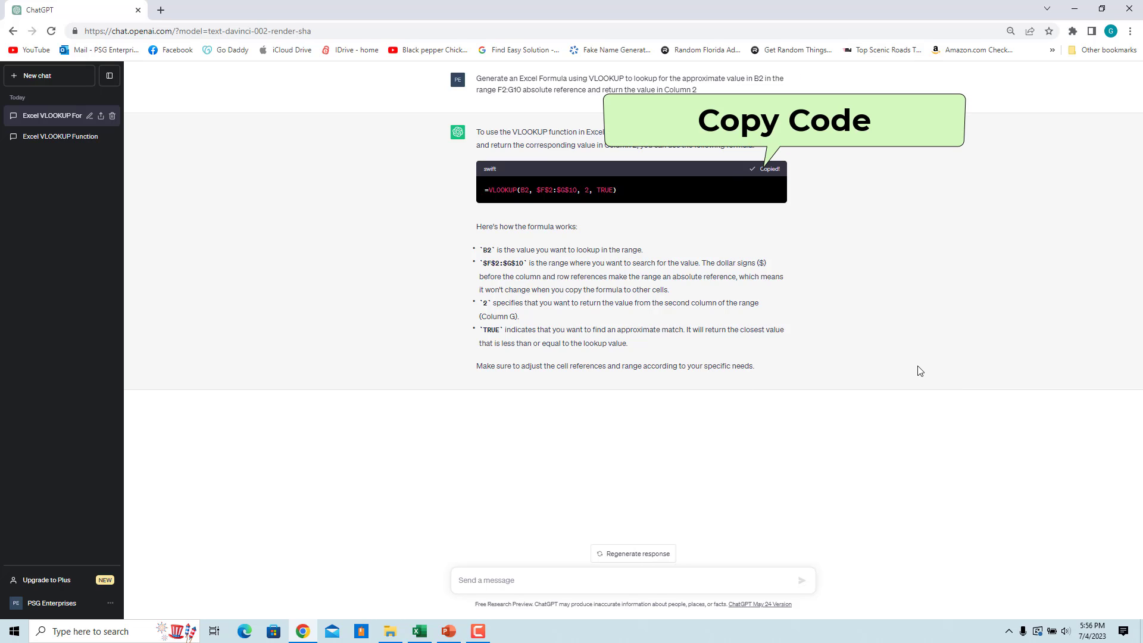
Paste the formula =VLOOKUP(B2, $F$2:$G$10, 2, TRUE) into C2 of Excel's Sheet 1 and fill it down to C14
{"action": "key", "text": "alt+Tab"}
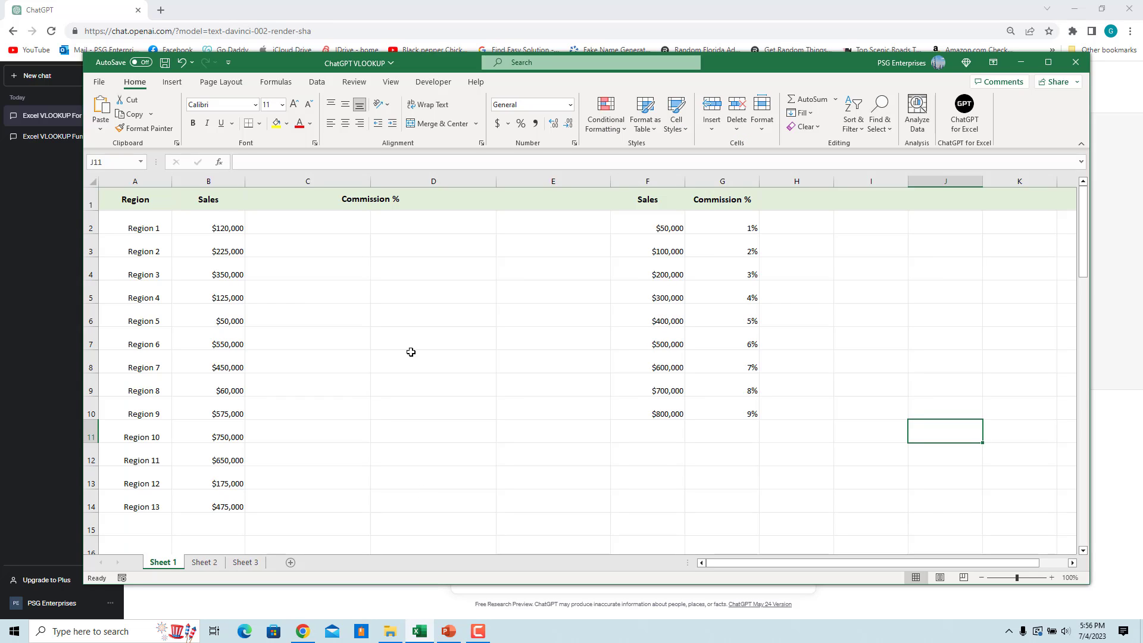
{"action": "left_click", "coordinate": [256, 228]}
{"action": "key", "text": "ctrl+v"}
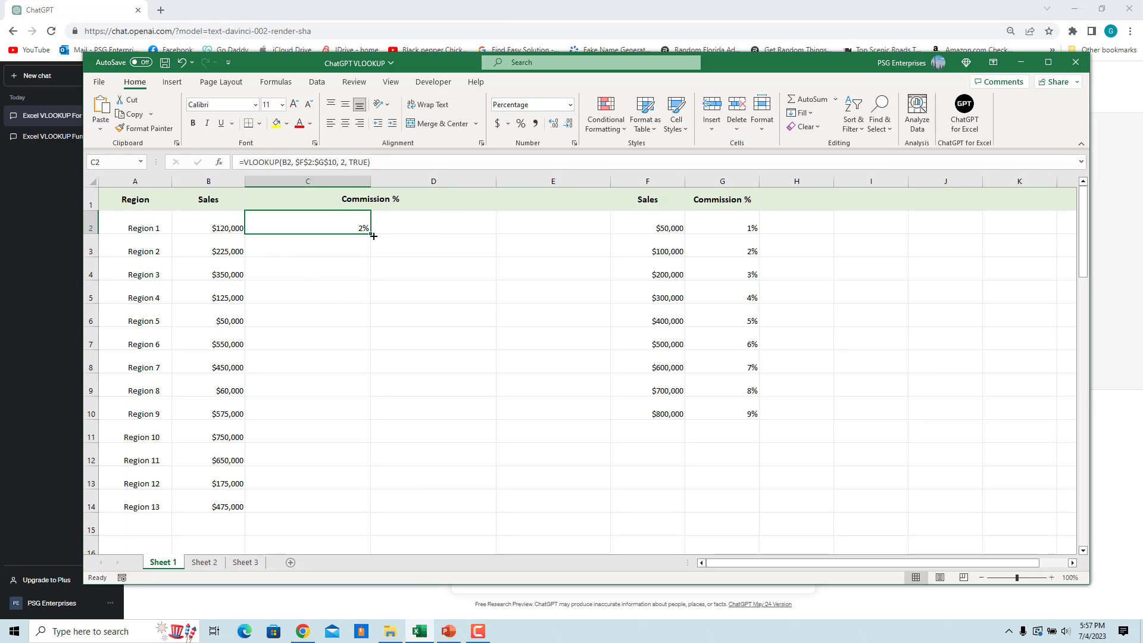
{"action": "left_click_drag", "start_coordinate": [370, 234], "coordinate": [371, 511]}
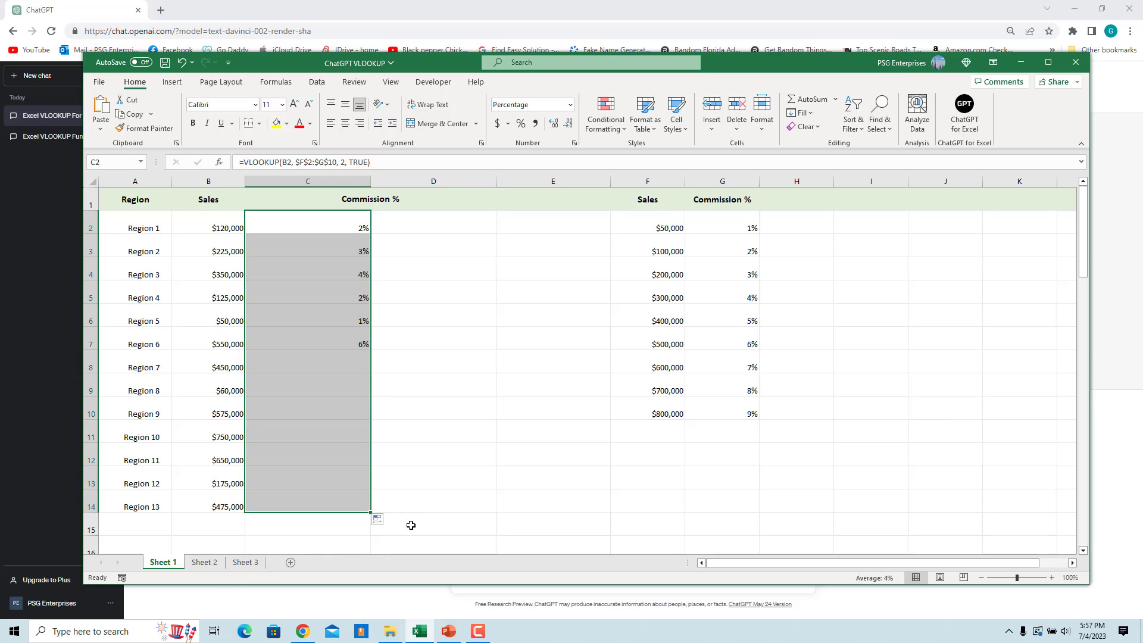
{"action": "left_click", "coordinate": [413, 534]}
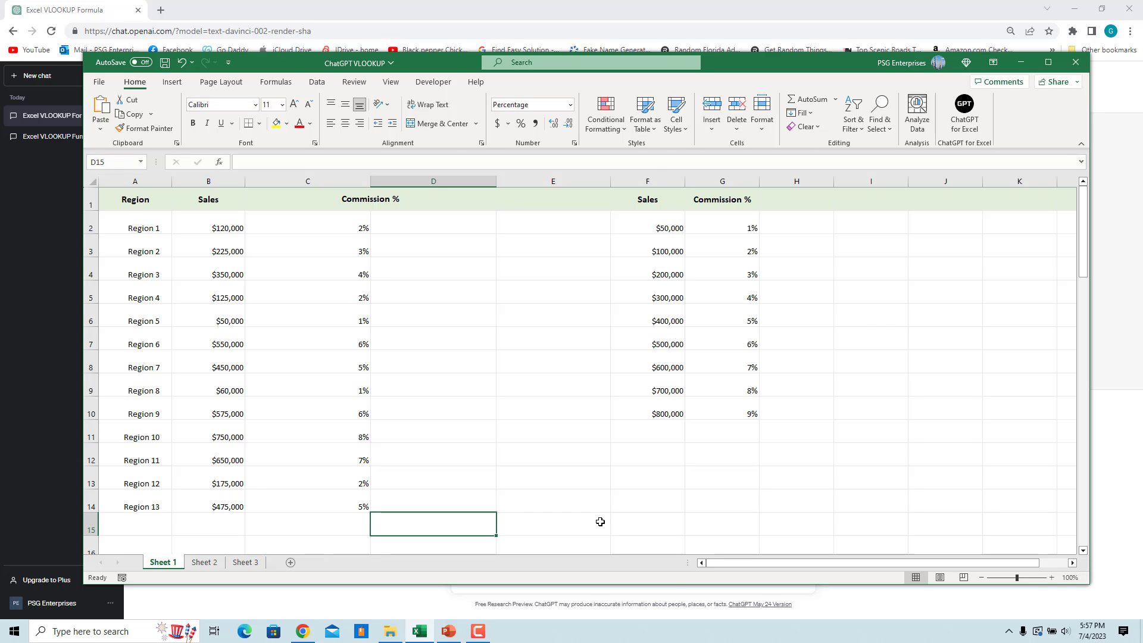
Copy ChatGPT's formula =VLOOKUP(B2, CommissionTable, 2, TRUE) into D2 of the Excel commission sheet and fill it down to D14
{"action": "left_click", "coordinate": [276, 82]}
{"action": "left_click", "coordinate": [403, 107]}
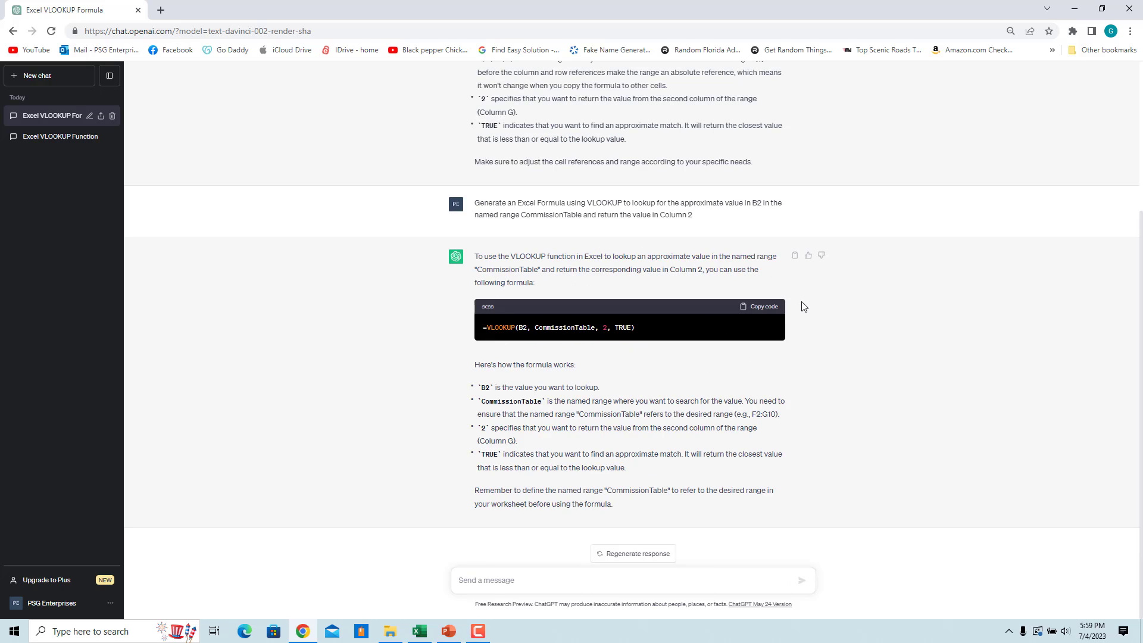
{"action": "left_click", "coordinate": [771, 307]}
{"action": "left_click", "coordinate": [420, 632]}
{"action": "left_click", "coordinate": [395, 226]}
{"action": "key", "text": "ctrl+v"}
{"action": "key", "text": "ctrl+Return"}
{"action": "left_click_drag", "start_coordinate": [495, 234], "coordinate": [502, 515]}
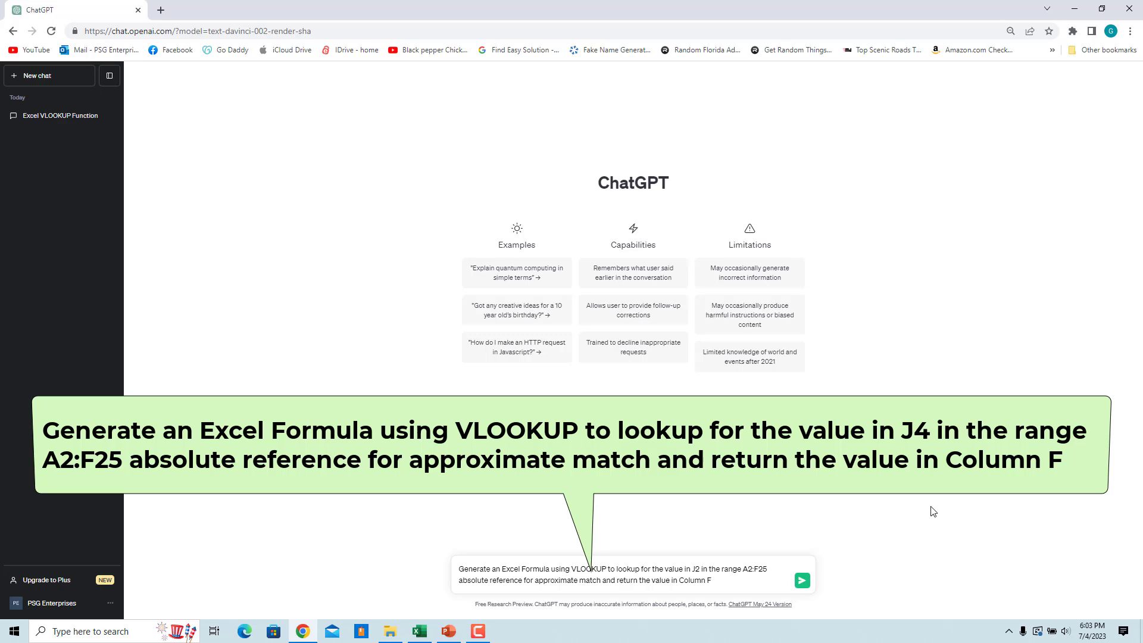
Ask ChatGPT for a VLOOKUP formula looking up J2 in absolute range A2:F25 with approximate match, returning the value in Column F
{"action": "key", "text": "Return"}
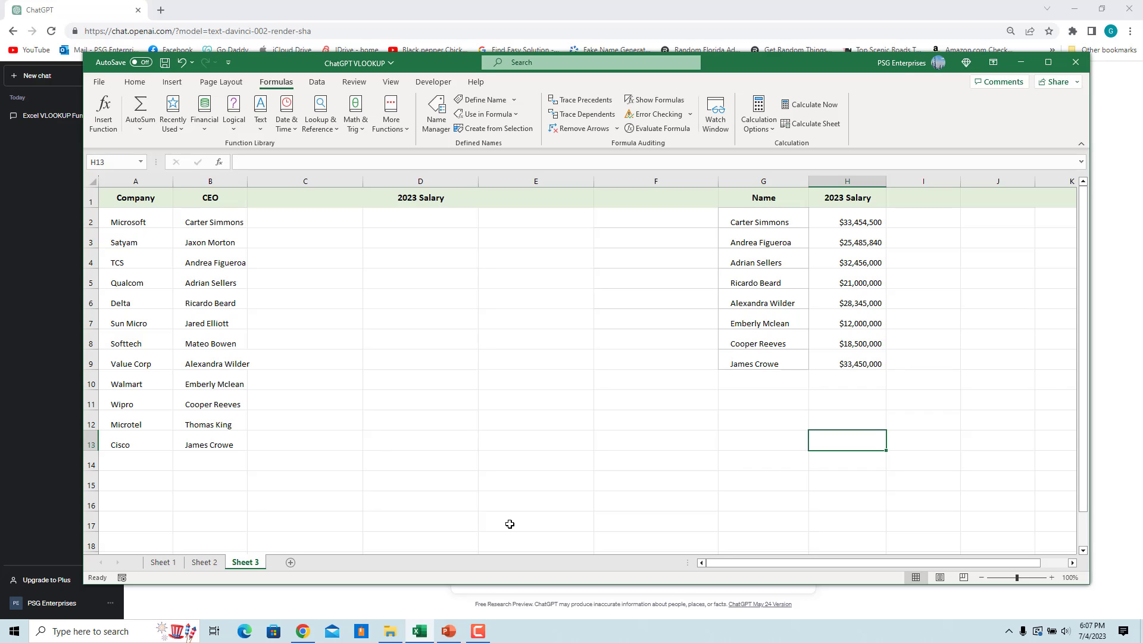
Ask ChatGPT for a VLOOKUP formula looking up B2 in absolute range G2:H9 with exact match, returning the value in Column 2
{"action": "left_click", "coordinate": [1020, 62]}
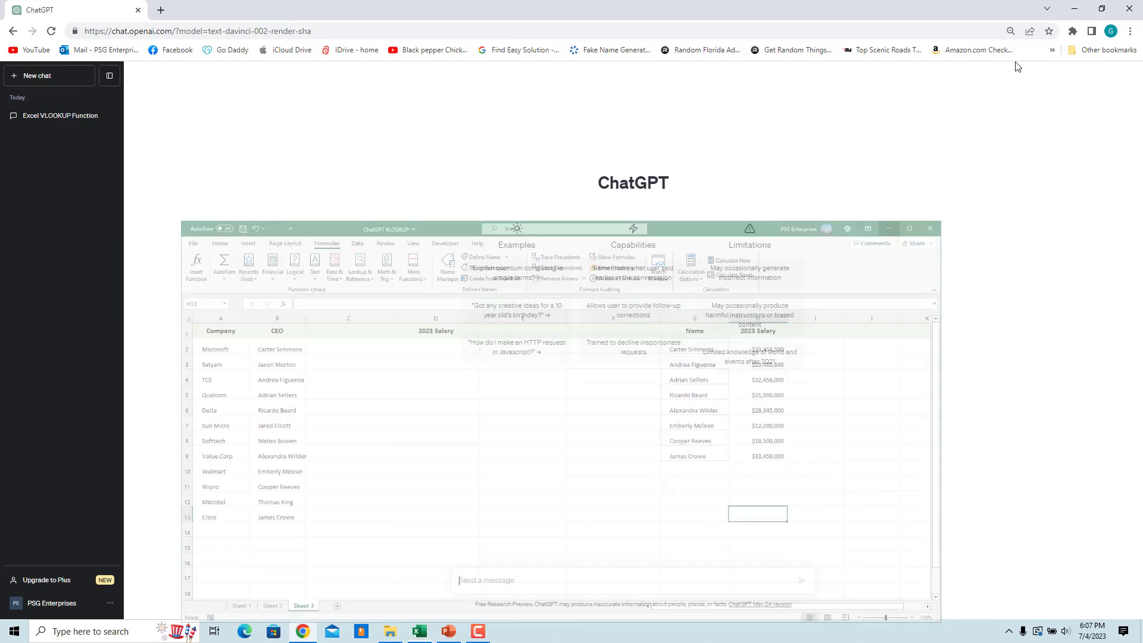
{"action": "key", "text": "ctrl+v"}
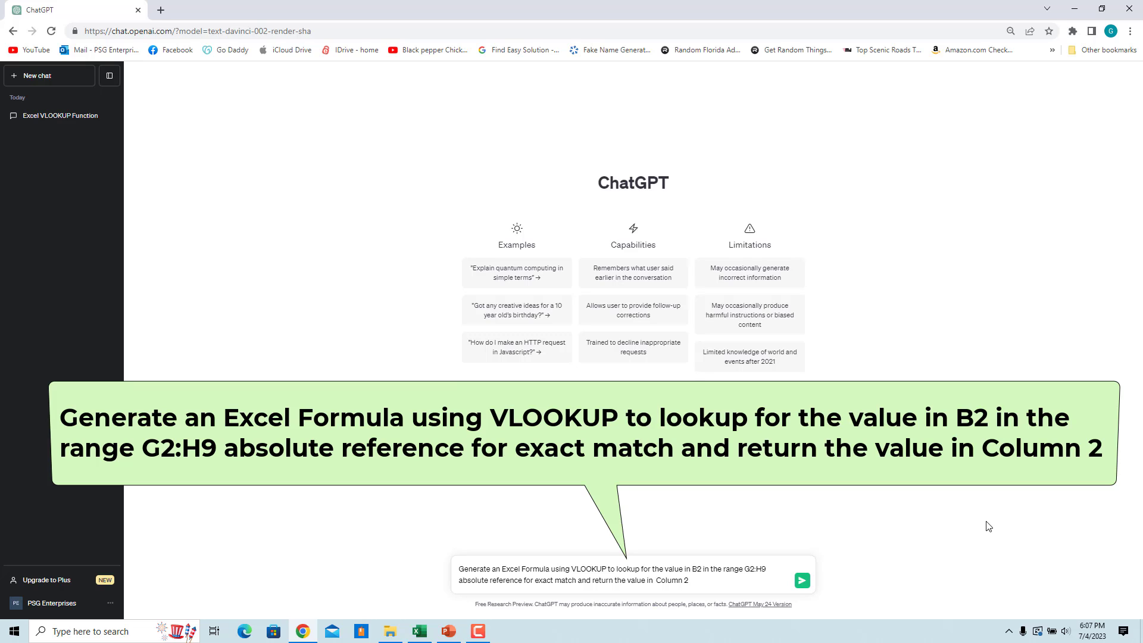
{"action": "key", "text": "Return"}
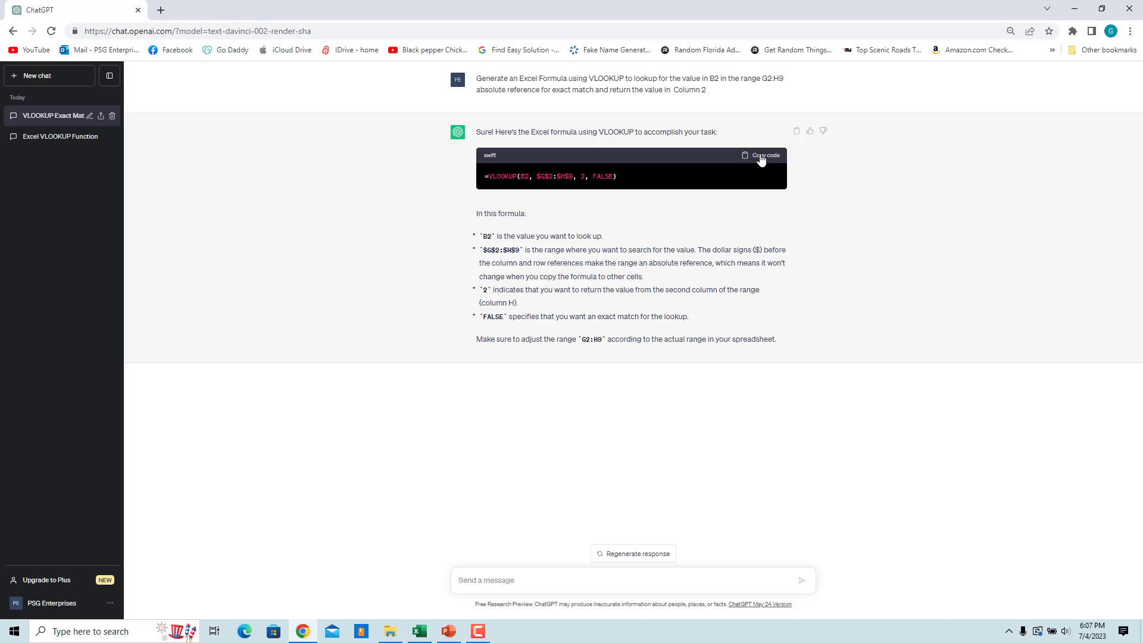
Copy the formula =VLOOKUP(B2, $G$2:$H$9, 2, FALSE) into C2 of Excel's Sheet 3 and fill it down to C13
{"action": "left_click", "coordinate": [761, 156]}
{"action": "left_click", "coordinate": [419, 631]}
{"action": "double_click", "coordinate": [275, 217]}
{"action": "key", "text": "ctrl+v"}
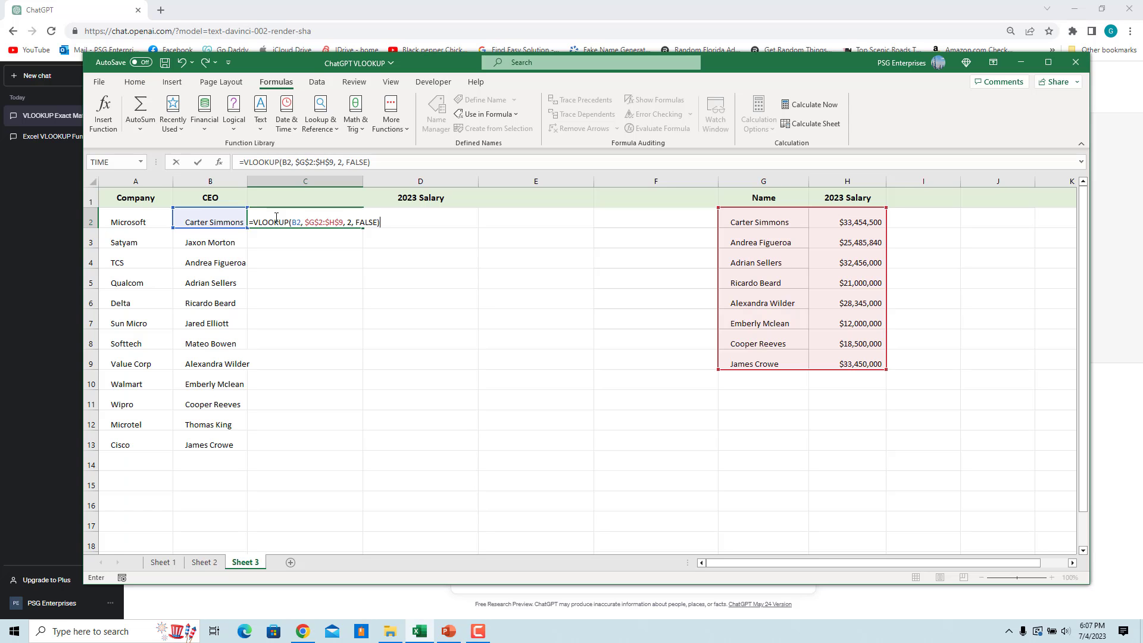
{"action": "key", "text": "ctrl+Return"}
{"action": "left_click_drag", "start_coordinate": [362, 228], "coordinate": [361, 451]}
{"action": "left_click", "coordinate": [420, 501]}
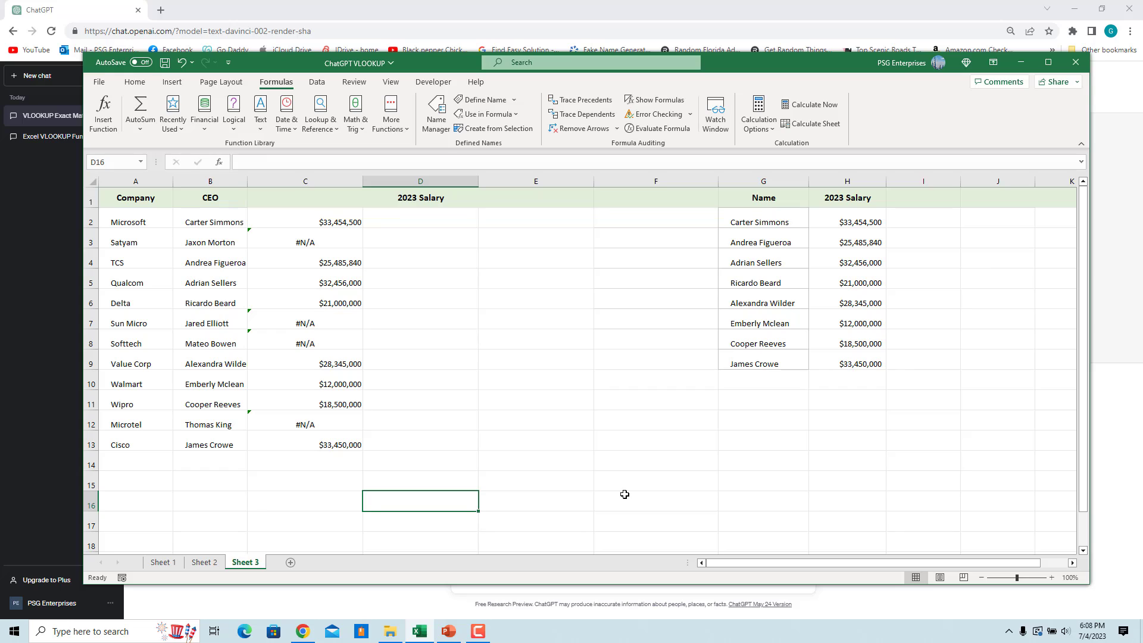
Send ChatGPT the follow-up request "Hide the errors" for the exact-match formula
{"action": "type", "text": "Hide"}
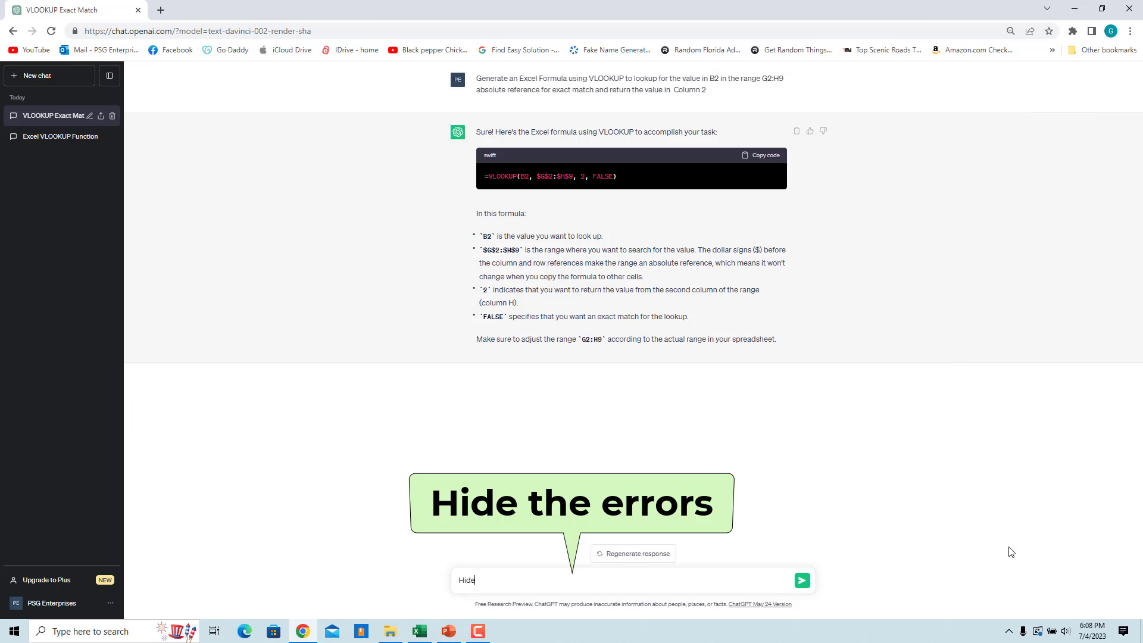
{"action": "type", "text": " the errors"}
{"action": "left_click", "coordinate": [802, 581]}
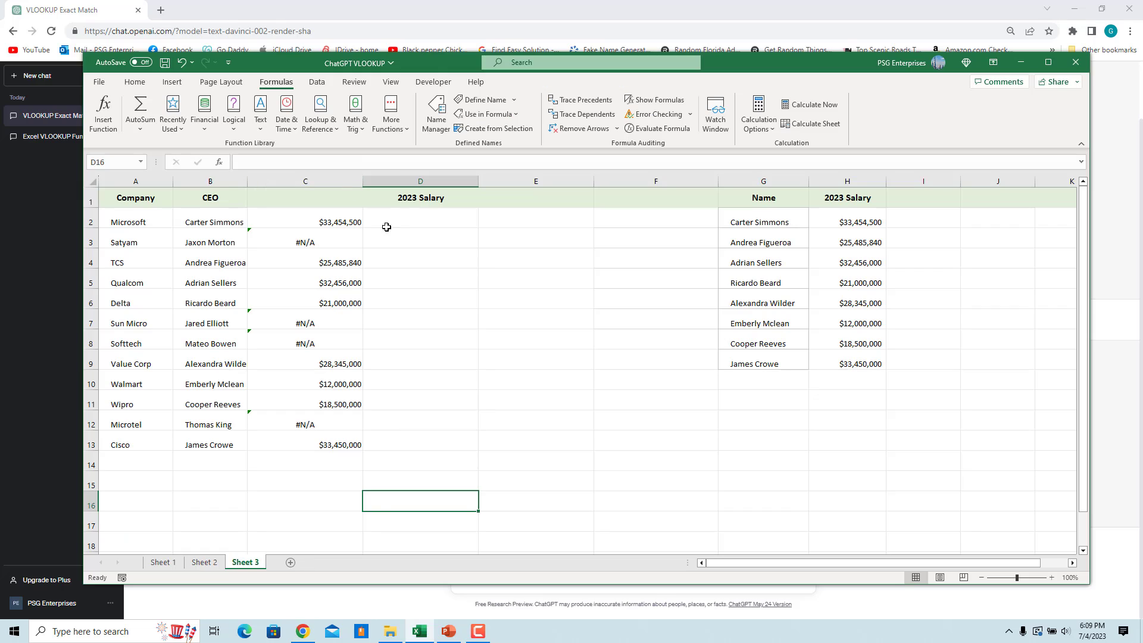
Paste =IFERROR(VLOOKUP(B2, $G$2:$H$9, 2, FALSE), "") into D2 of Excel's Sheet 3 and fill it down to D13
{"action": "left_click", "coordinate": [393, 219]}
{"action": "key", "text": "ctrl+v"}
{"action": "left_click", "coordinate": [488, 461]}
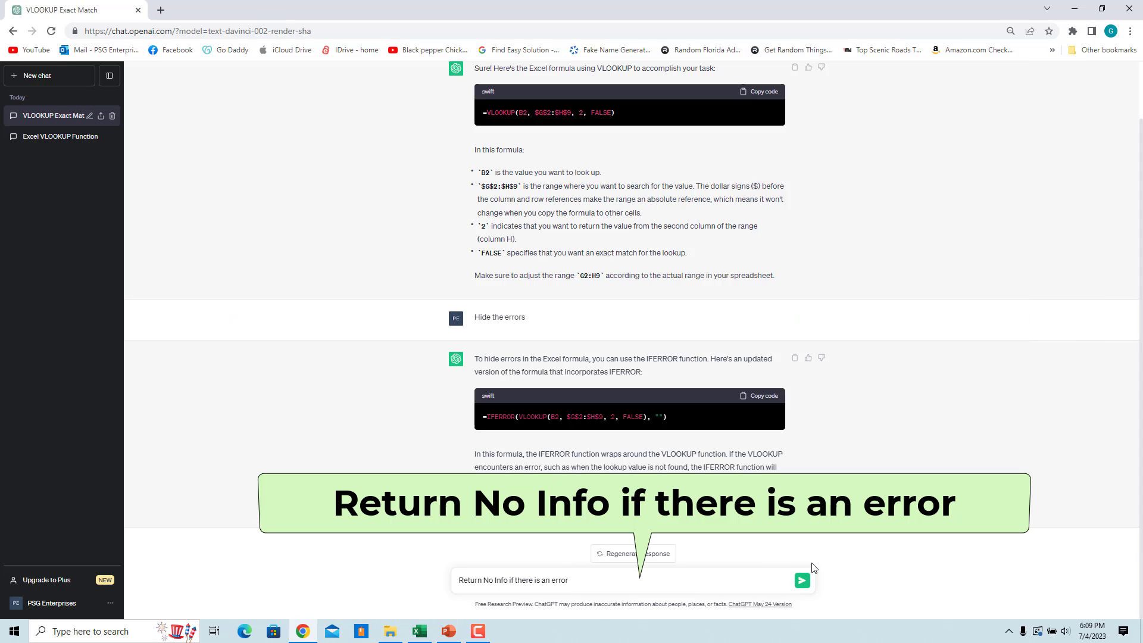
Request "Return No Info if there is an error" from ChatGPT, and paste the resulting IFERROR formula into Sheet 3's E2, filled down to E13
{"action": "left_click", "coordinate": [802, 580]}
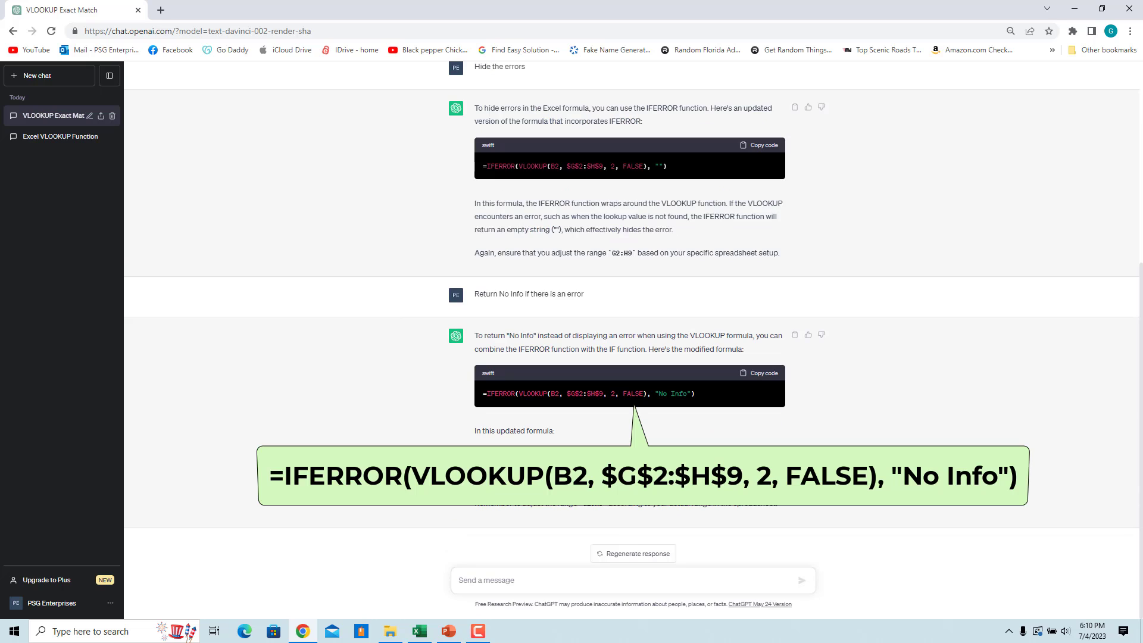
{"action": "left_click", "coordinate": [419, 632]}
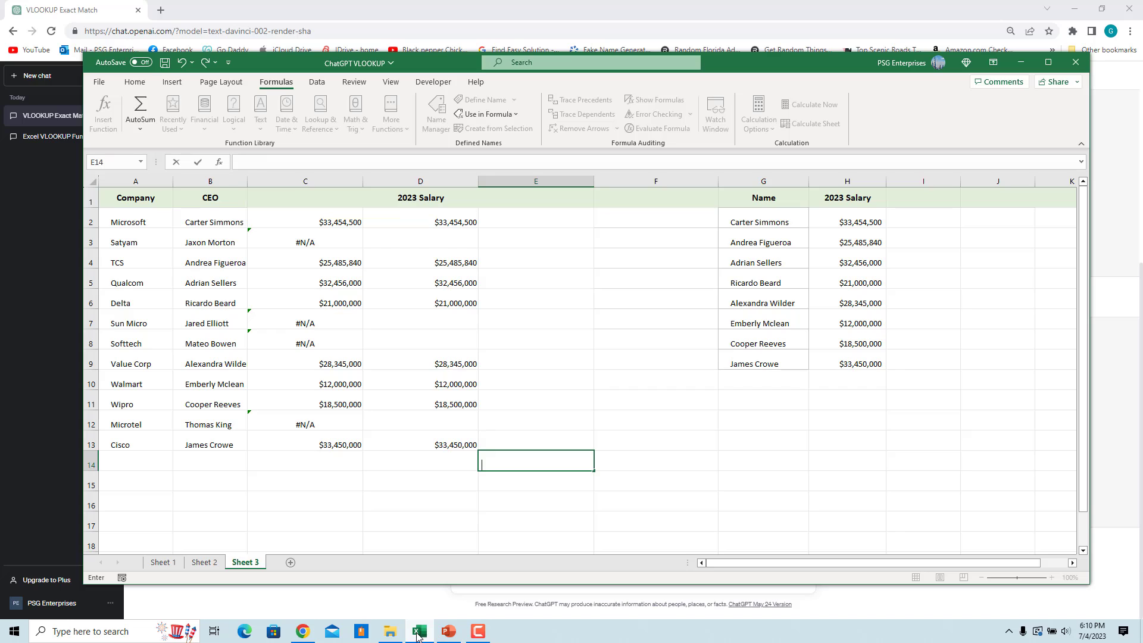
{"action": "left_click", "coordinate": [490, 217]}
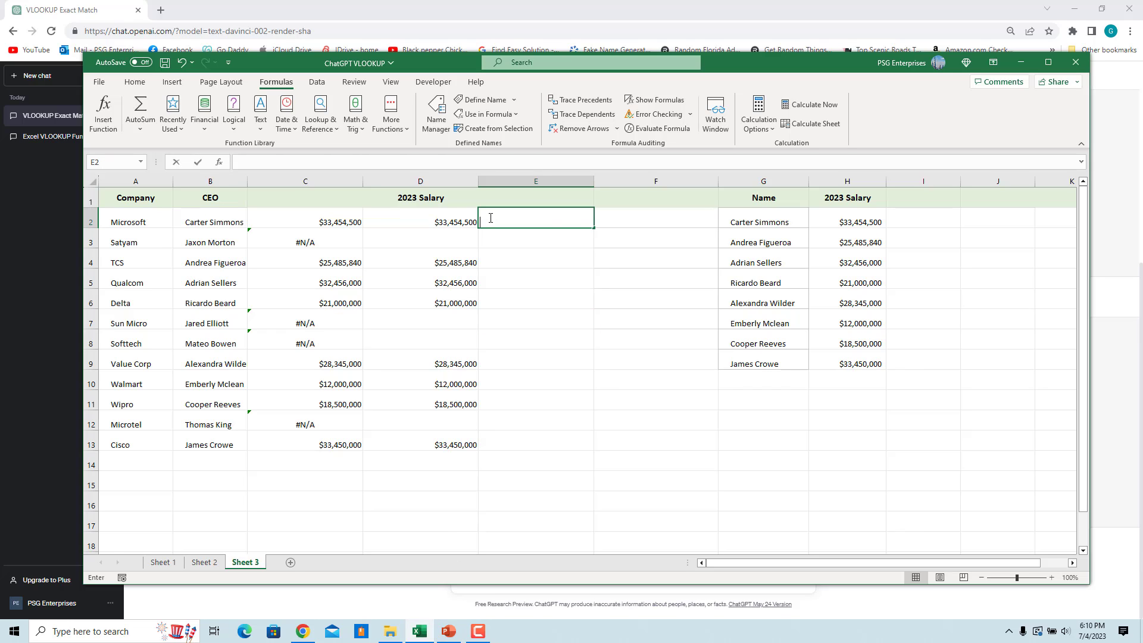
{"action": "key", "text": "ctrl+v"}
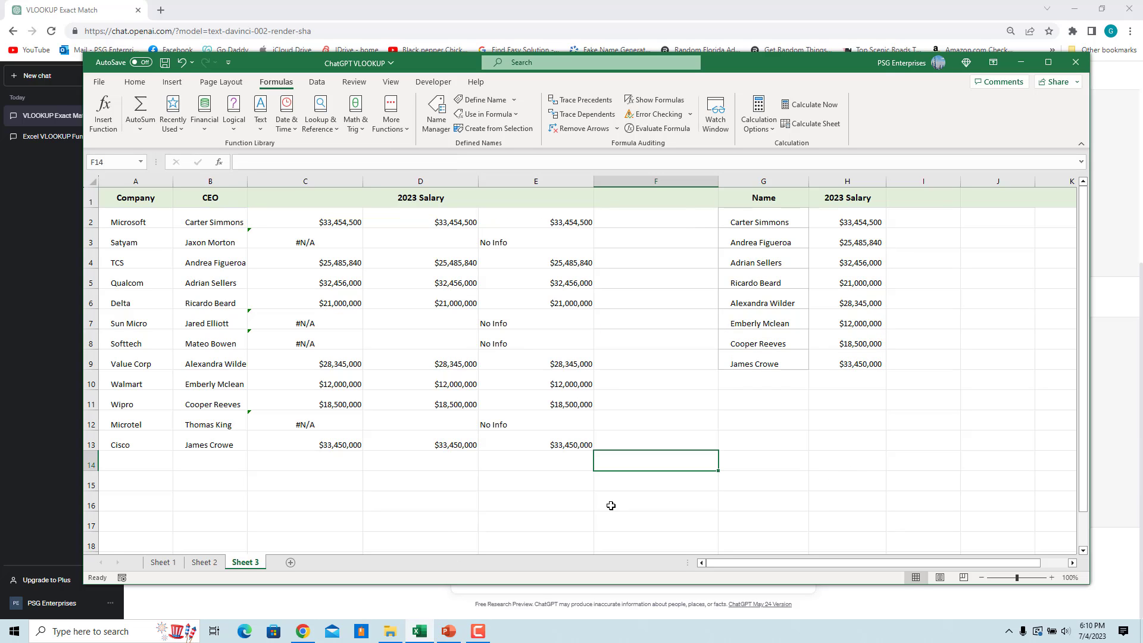
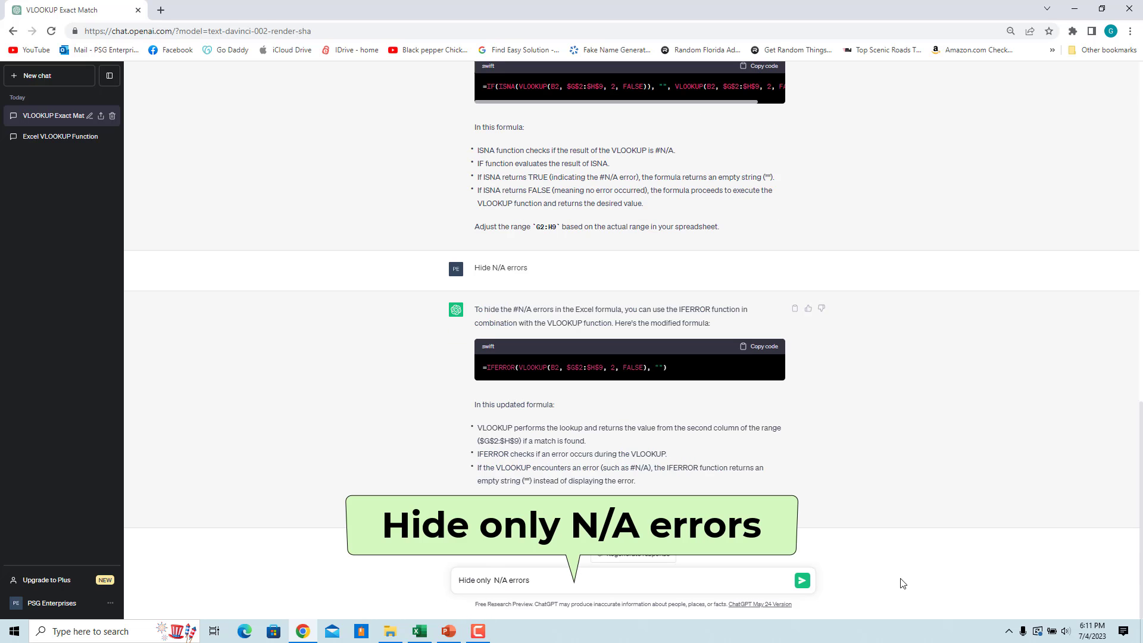
Request "Hide only N/A errors" and "Return Not Found" from ChatGPT, and enter =IFNA(VLOOKUP(B2, $G$2:$H$9, 2, FALSE), "Not Found") in F2 of Excel's Sheet 3
{"action": "left_click", "coordinate": [802, 581]}
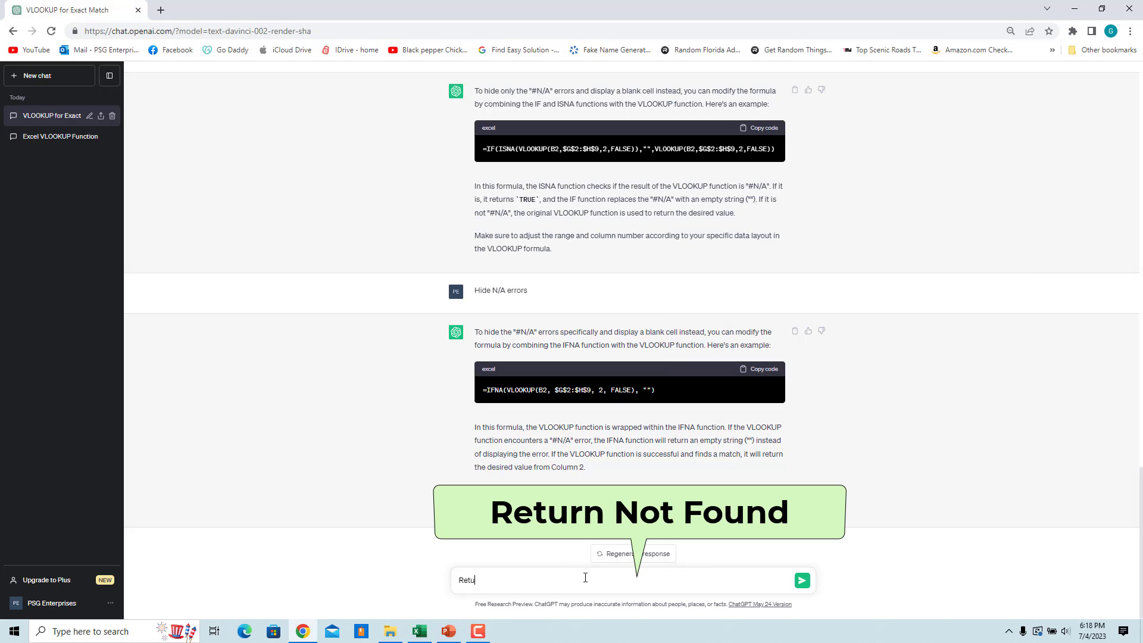
{"action": "type", "text": "rn Not Found"}
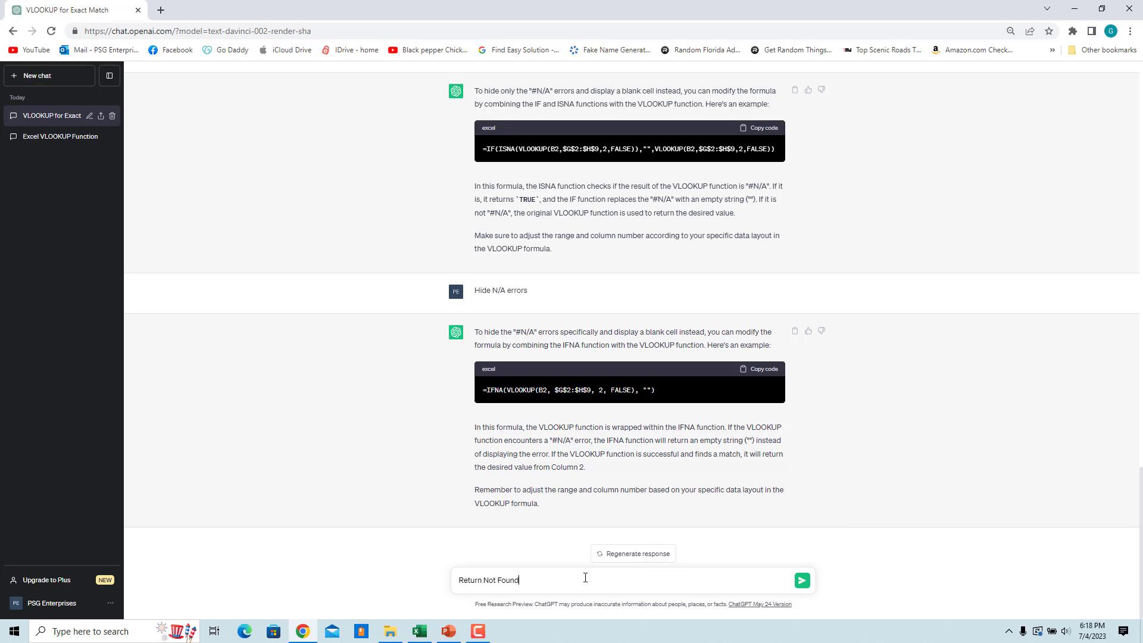
{"action": "key", "text": "Return"}
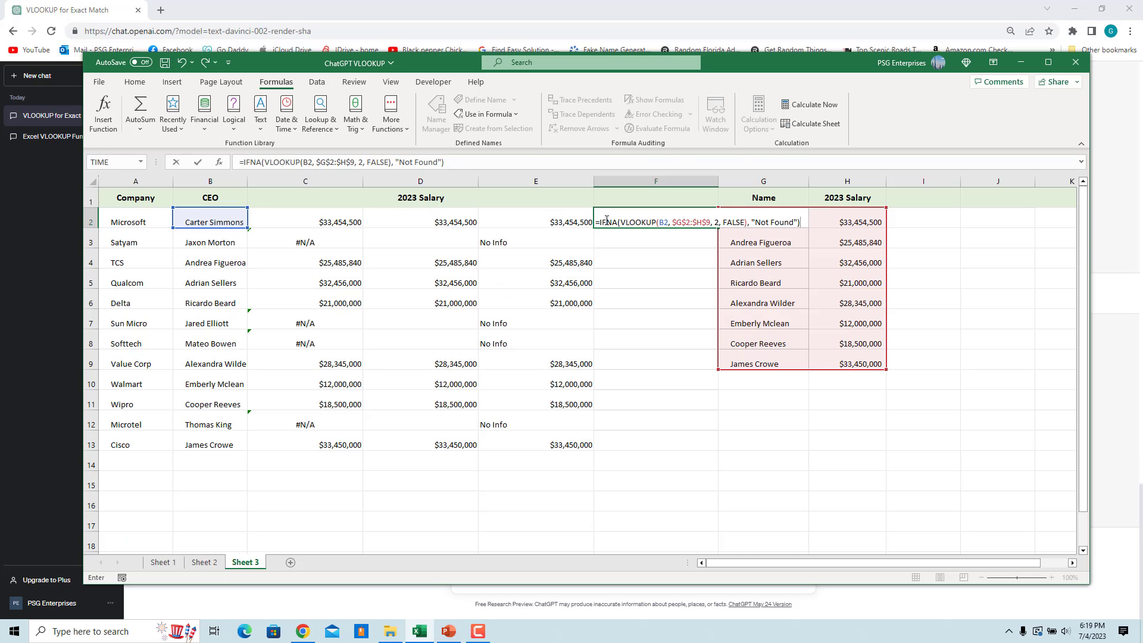
{"action": "left_click", "coordinate": [917, 460]}
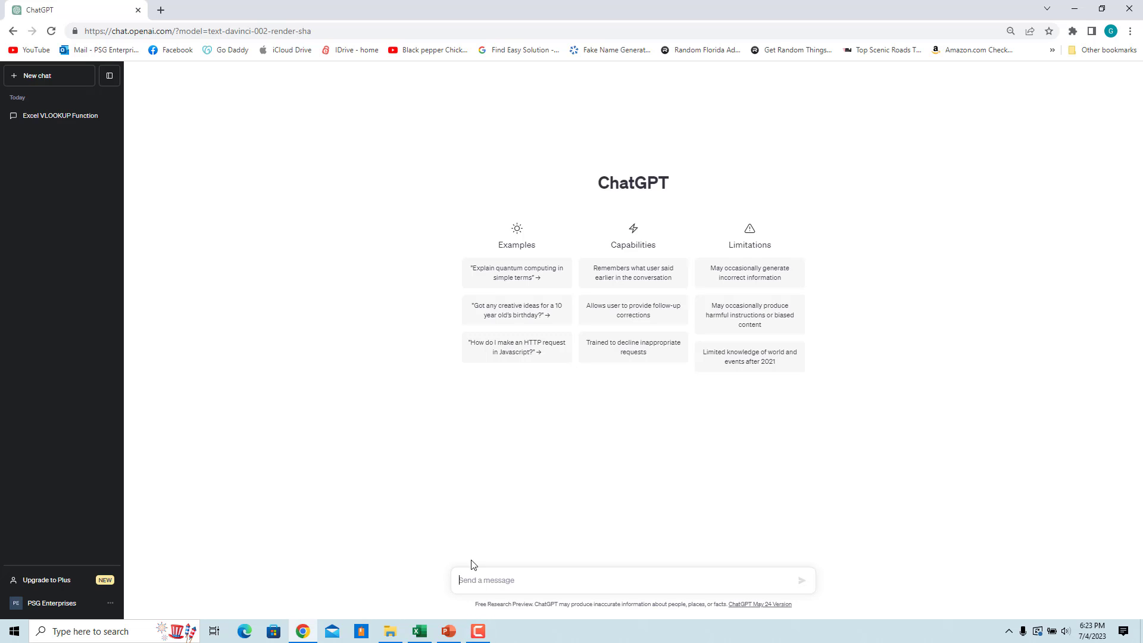
Ask ChatGPT for an exact-match VLOOKUP of B2 in absolute range G2:H9, returning Column 2 or No Info on N/A error, and request "Use another error function"
{"action": "type", "text": "Generate an Excel Formula using VLOOKUP to lookup for the value in B2 in the absolute range G2:H9  for exact match and return the value in  Column 2 and return No Info when  N/A error"}
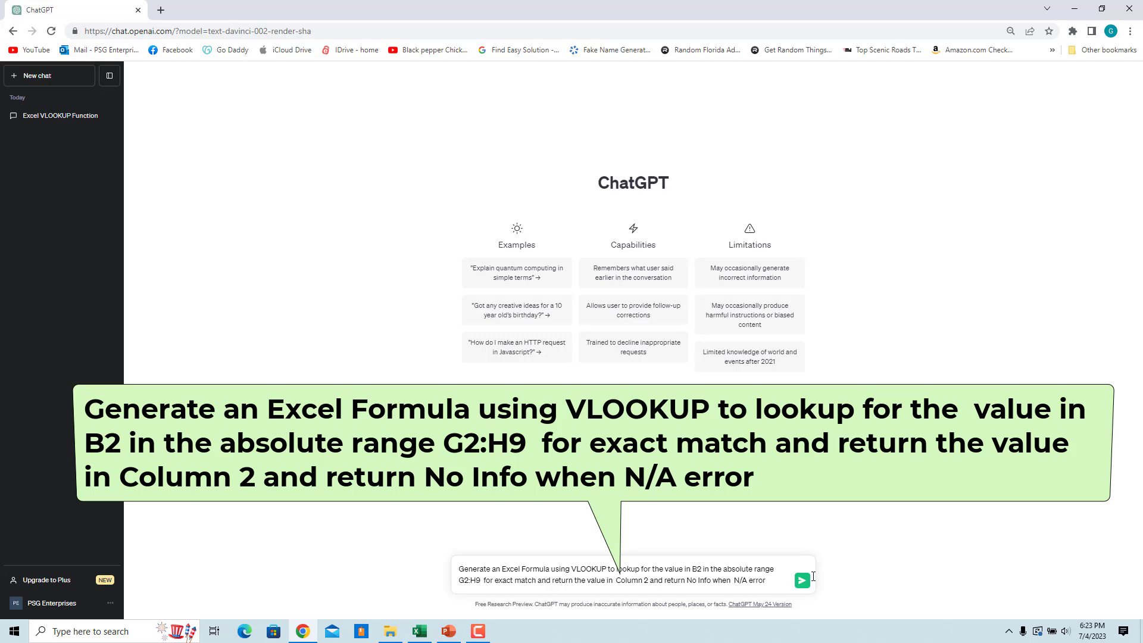
{"action": "key", "text": "Return"}
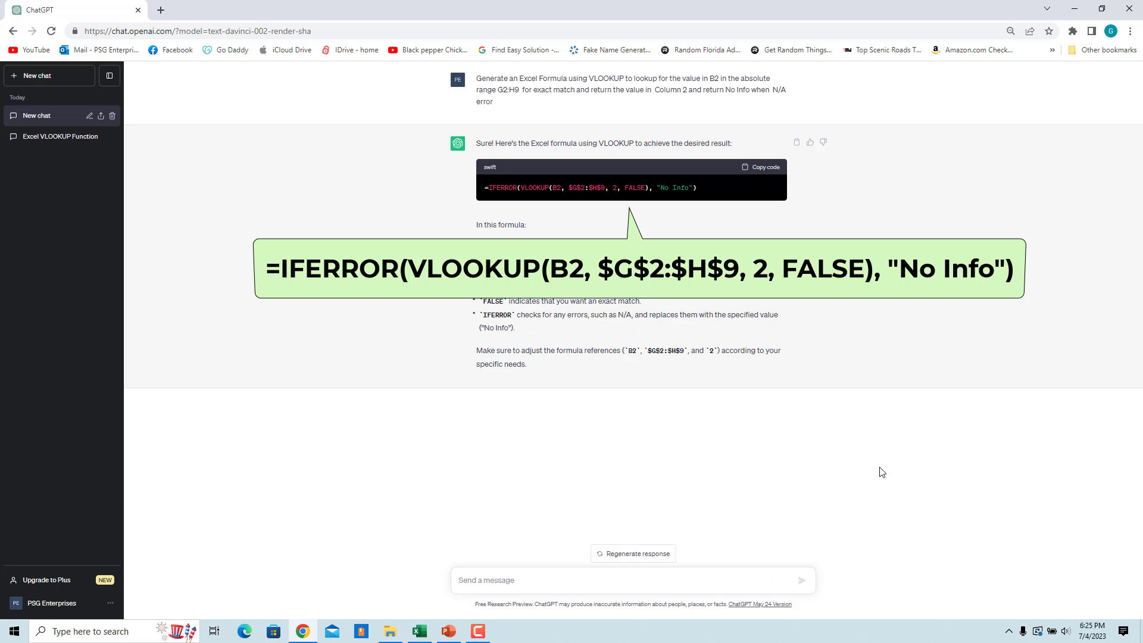
{"action": "left_click", "coordinate": [482, 634]}
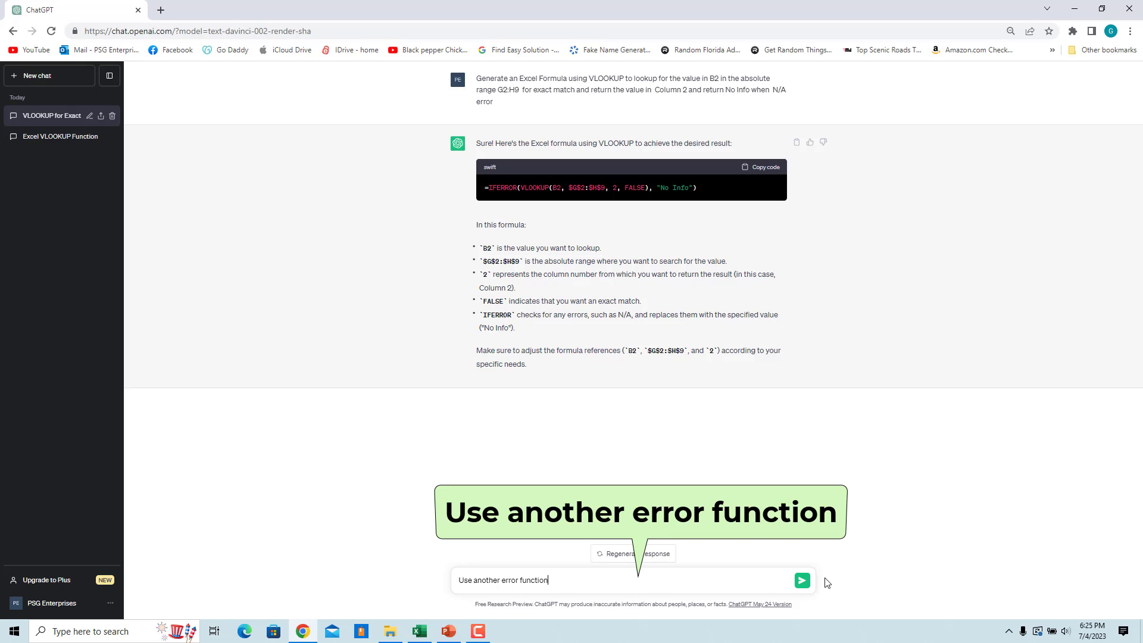
{"action": "left_click", "coordinate": [802, 580]}
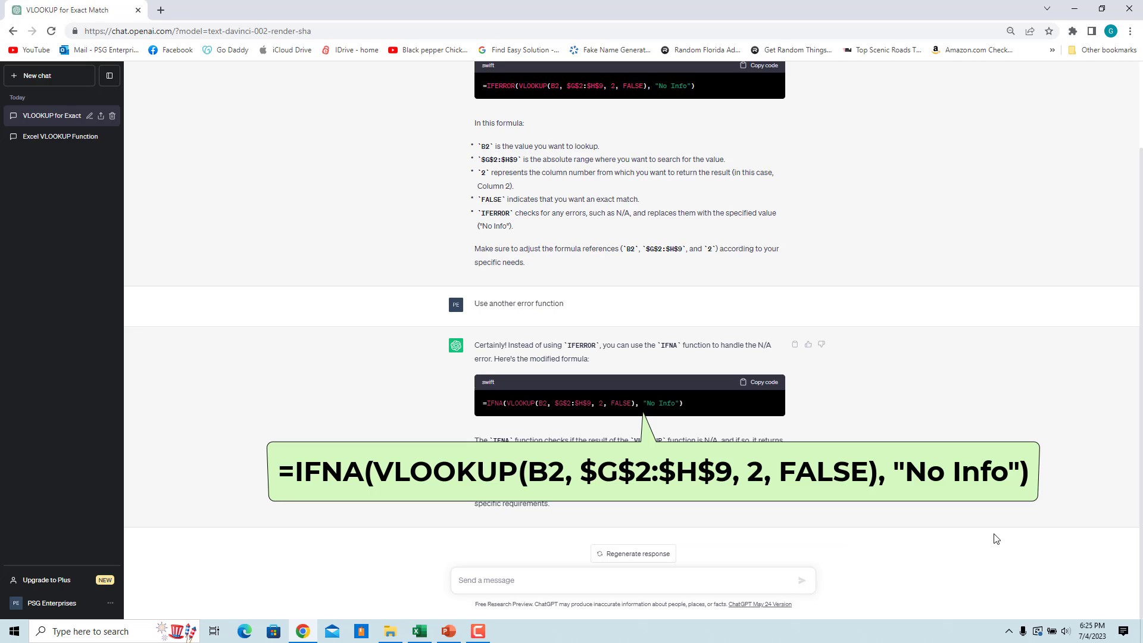